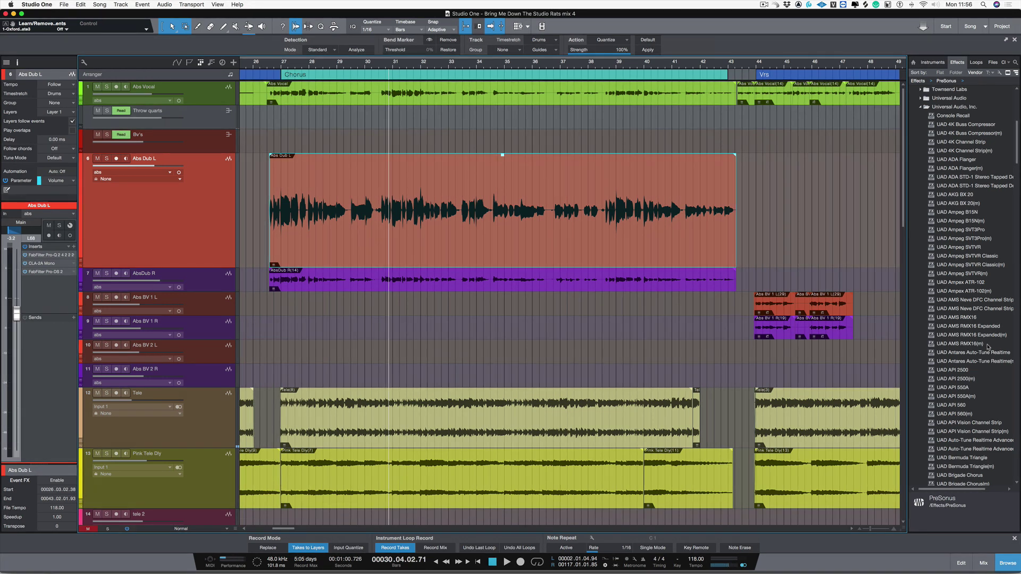
Insert UAD Auto-Tune Realtime Advanced on Abs Dub L, solo it and audition from bar 26.
{"action": "left_click", "coordinate": [973, 441]}
{"action": "left_click_drag", "start_coordinate": [973, 441], "coordinate": [51, 257]}
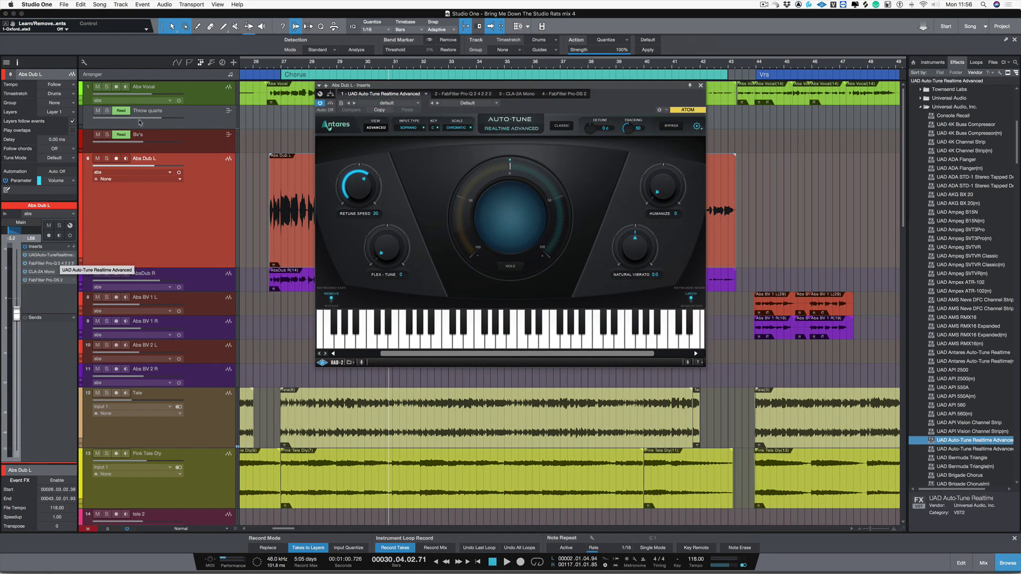
{"action": "left_click", "coordinate": [107, 158]}
{"action": "left_click", "coordinate": [268, 62]}
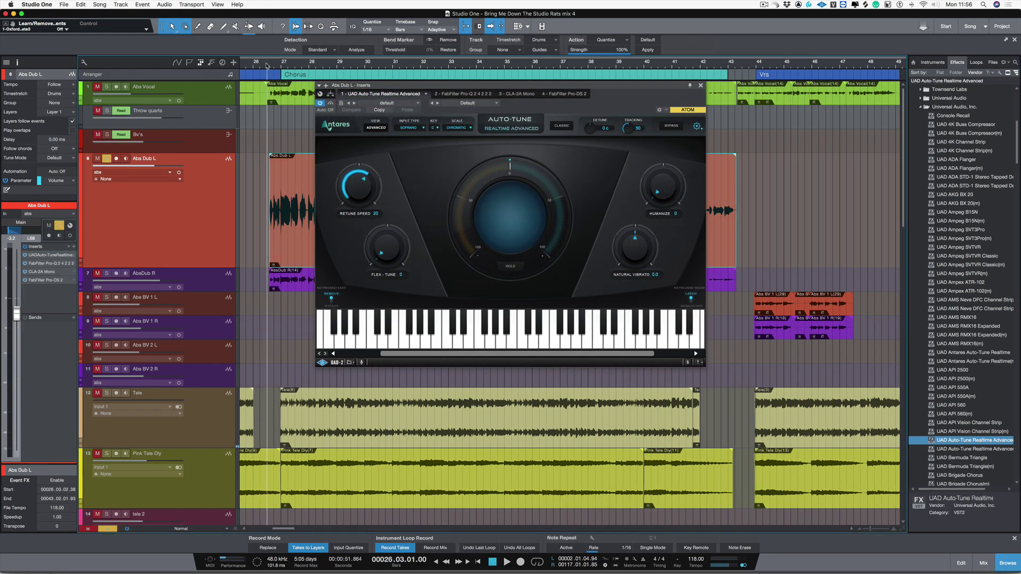
{"action": "key", "text": "space"}
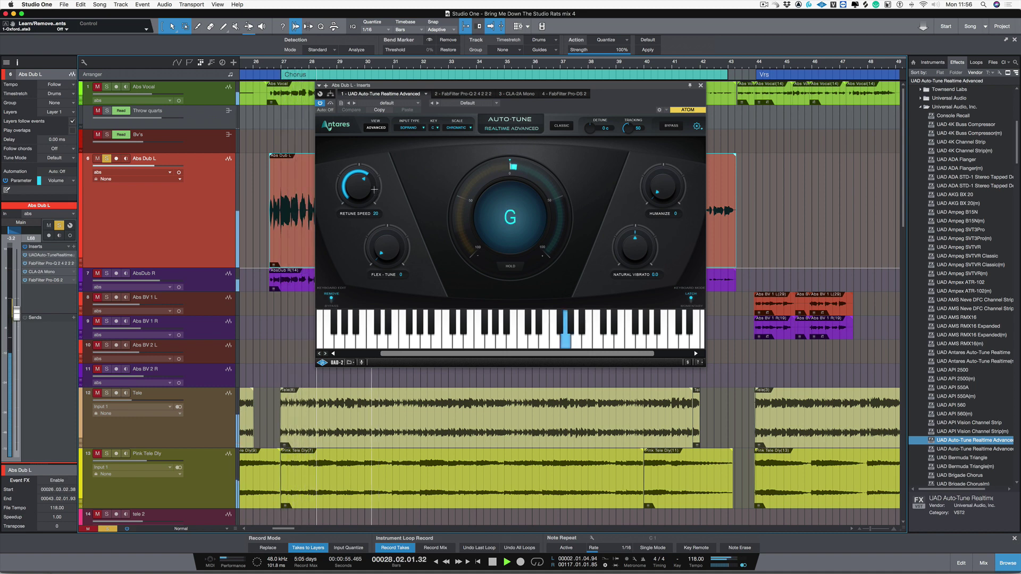
{"action": "key", "text": "space"}
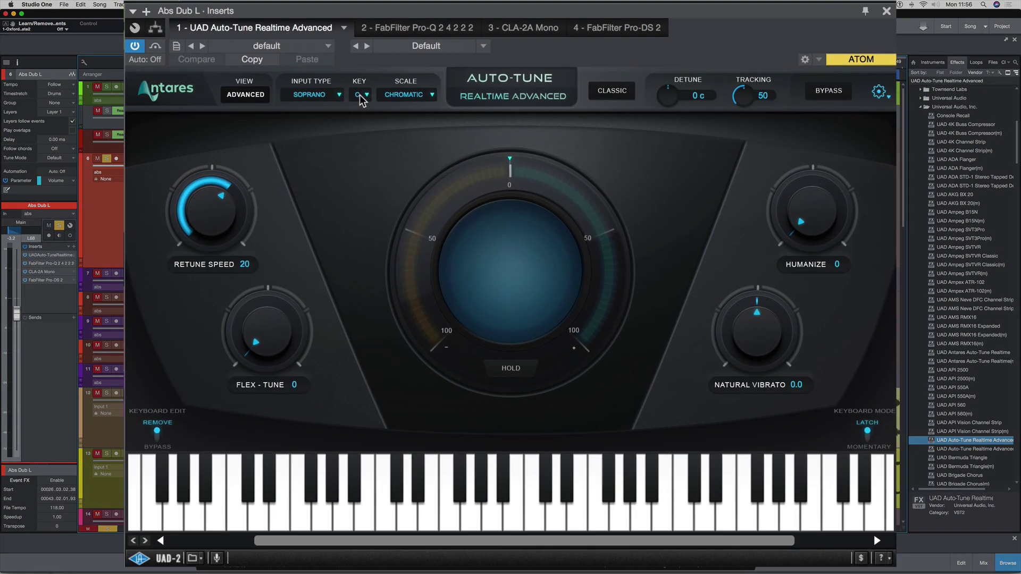
Set Auto-Tune to key D# (Eb) with a MAJOR scale, keeping Input Type SOPRANO.
{"action": "left_click", "coordinate": [435, 129]}
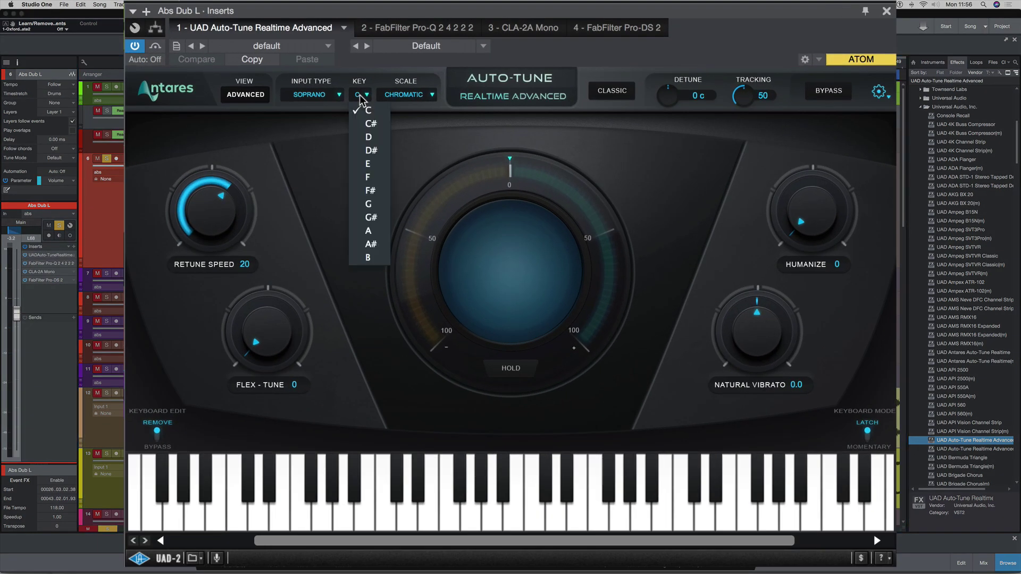
{"action": "left_click", "coordinate": [369, 151]}
{"action": "left_click", "coordinate": [428, 96]}
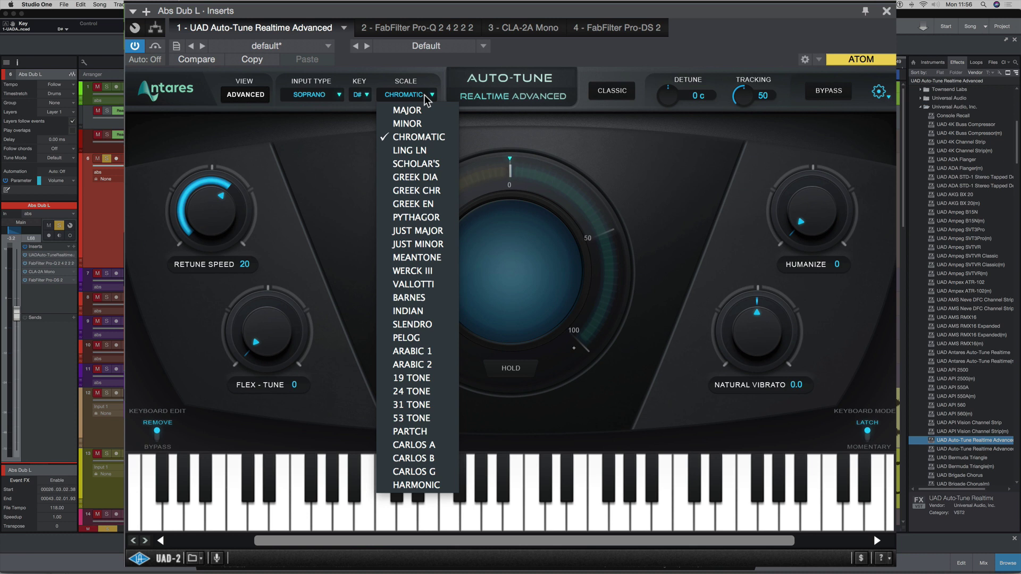
{"action": "left_click", "coordinate": [419, 108]}
{"action": "left_click", "coordinate": [312, 95]}
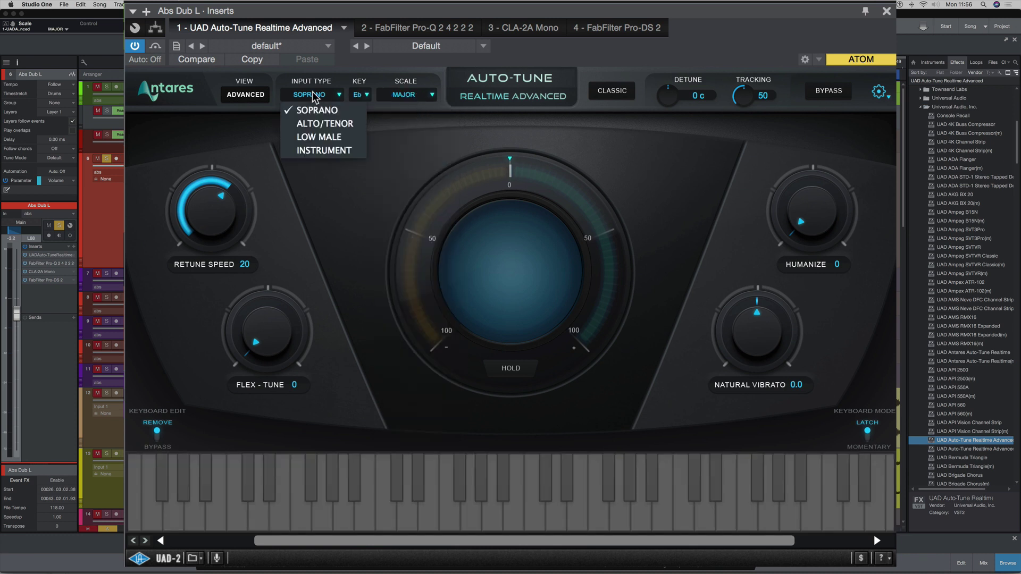
{"action": "left_click", "coordinate": [337, 110]}
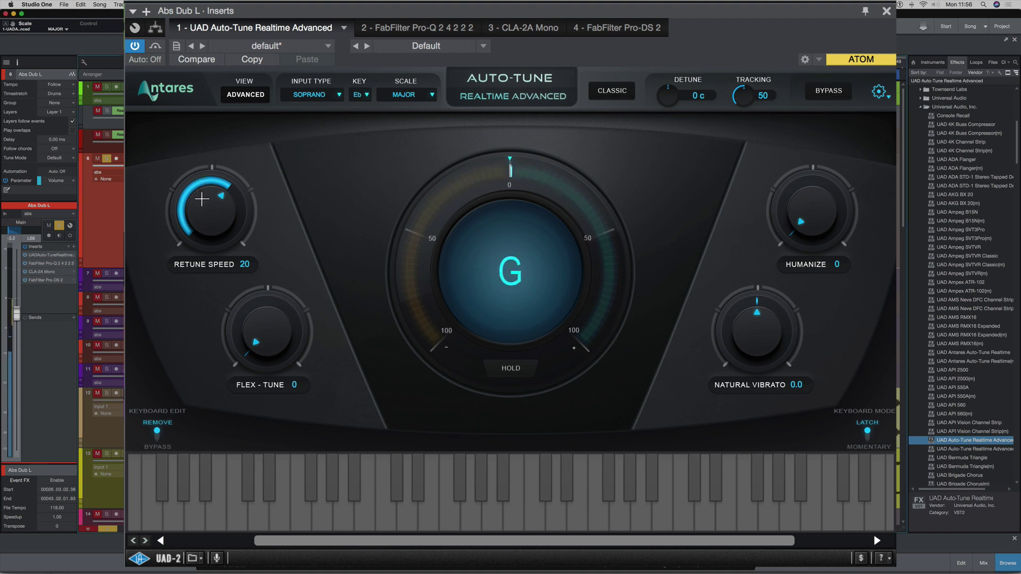
Raise Auto-Tune's Retune Speed from 20 to 75 and unsolo the Abs Dub L track.
{"action": "left_click_drag", "start_coordinate": [202, 199], "coordinate": [205, 228]}
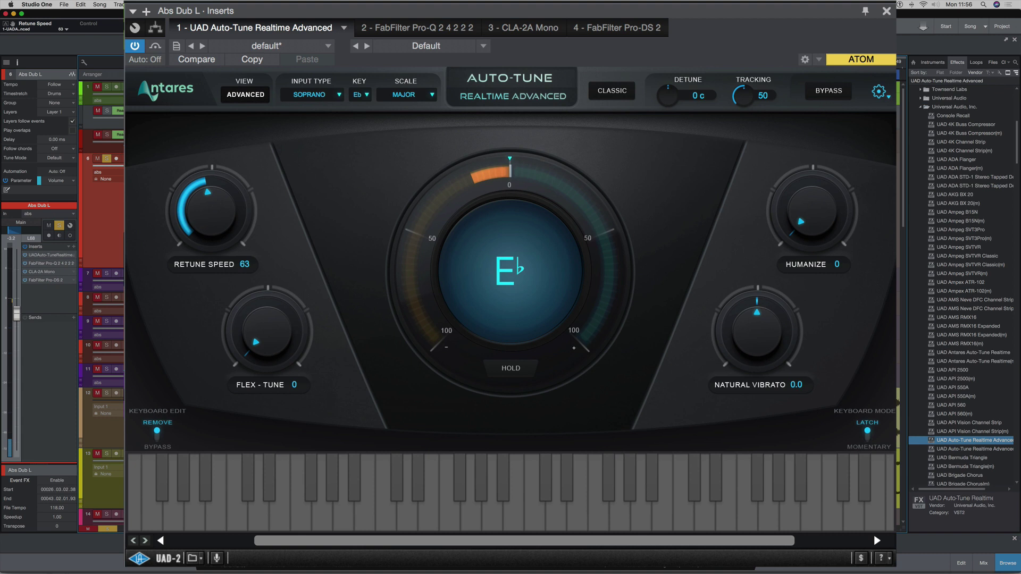
{"action": "left_click_drag", "start_coordinate": [201, 206], "coordinate": [203, 201]}
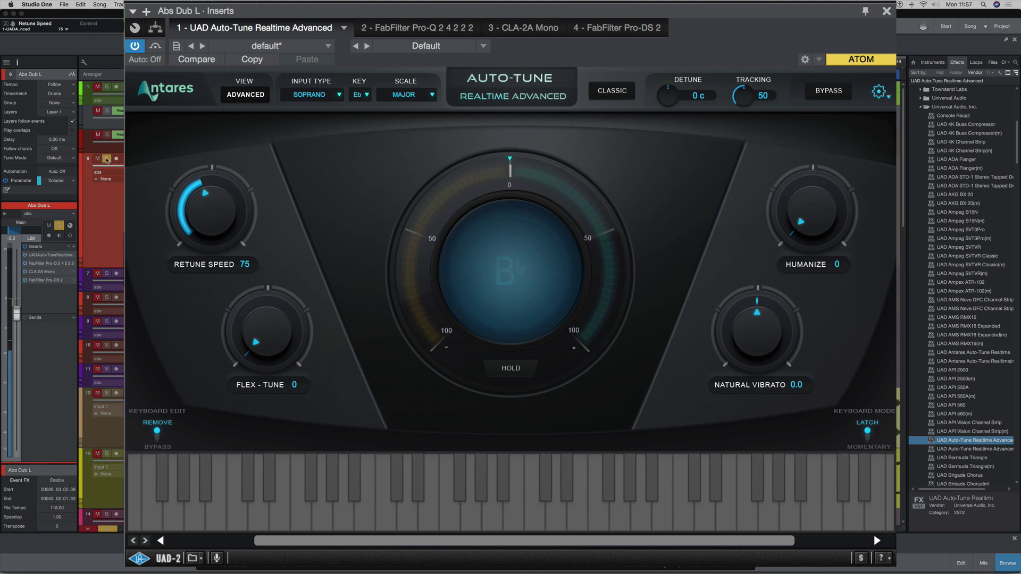
{"action": "left_click", "coordinate": [107, 159]}
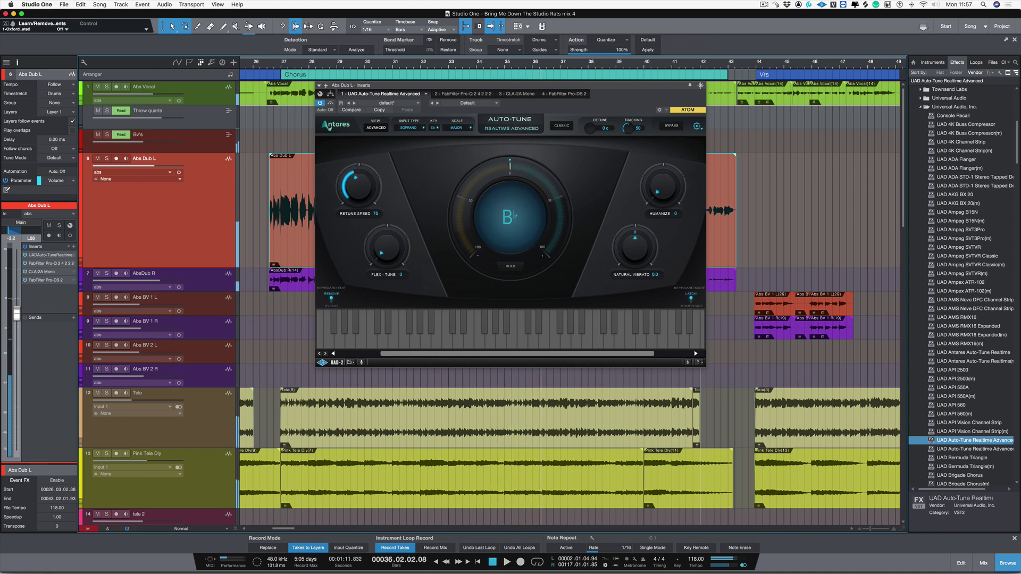
Close the Auto-Tune window and open the Abs Dub L event with Audio > Edit with Melodyne.
{"action": "left_click", "coordinate": [701, 85]}
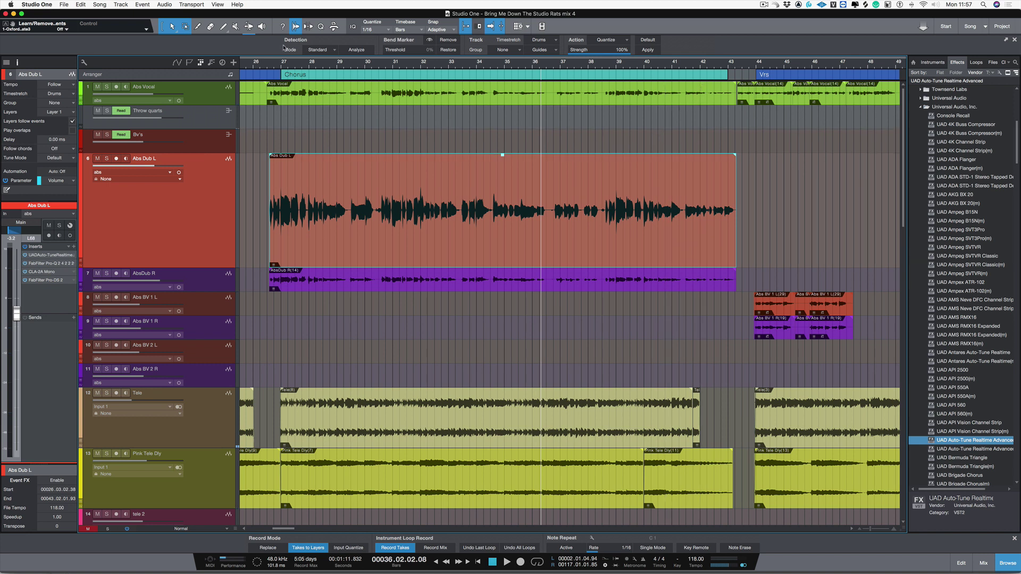
{"action": "left_click", "coordinate": [165, 5]}
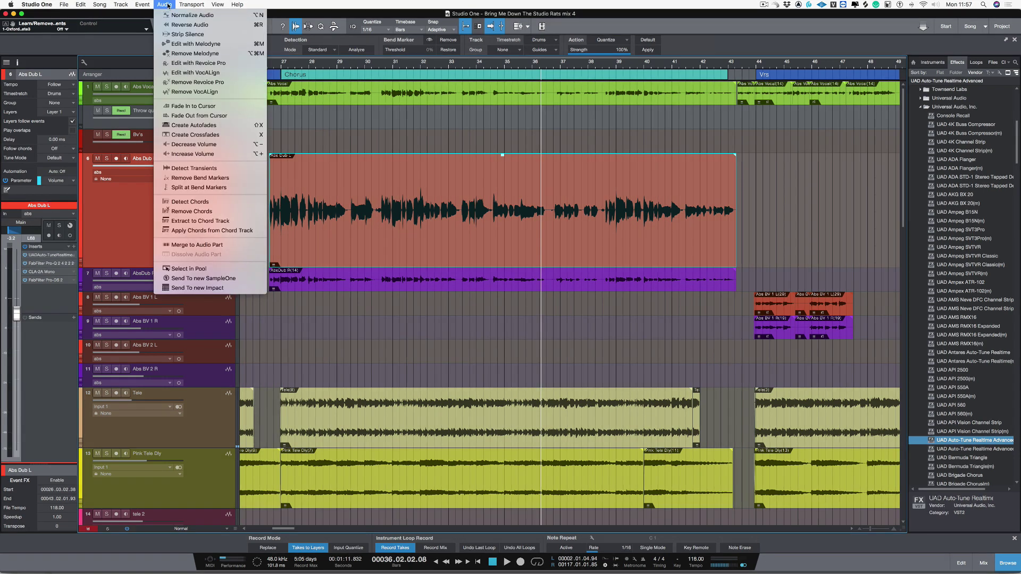
{"action": "left_click", "coordinate": [191, 46]}
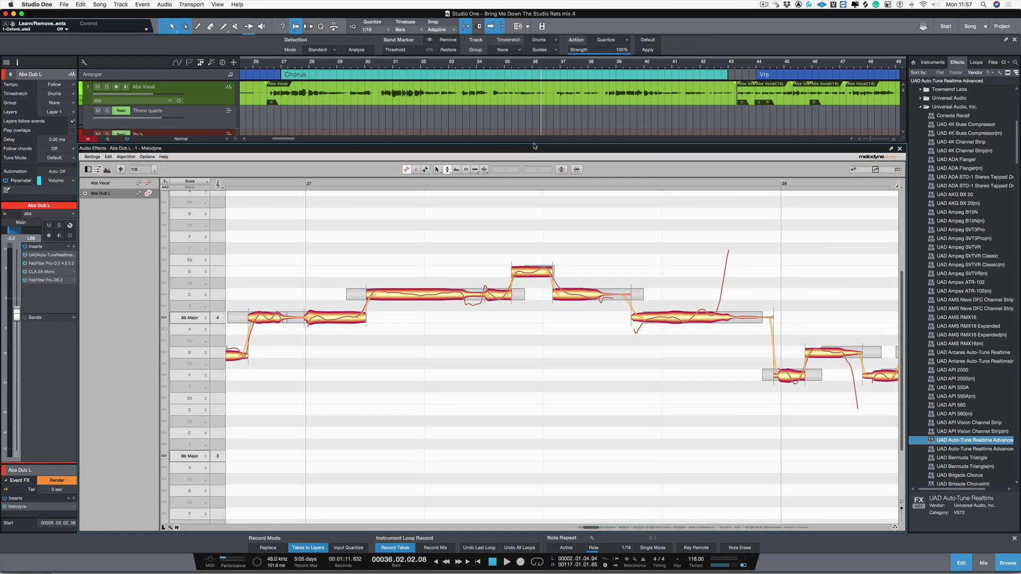
Zoom out to bars 26–29, split the note near bar 27 with the Note Separation Tool, and play.
{"action": "left_click_drag", "start_coordinate": [534, 236], "coordinate": [463, 229]}
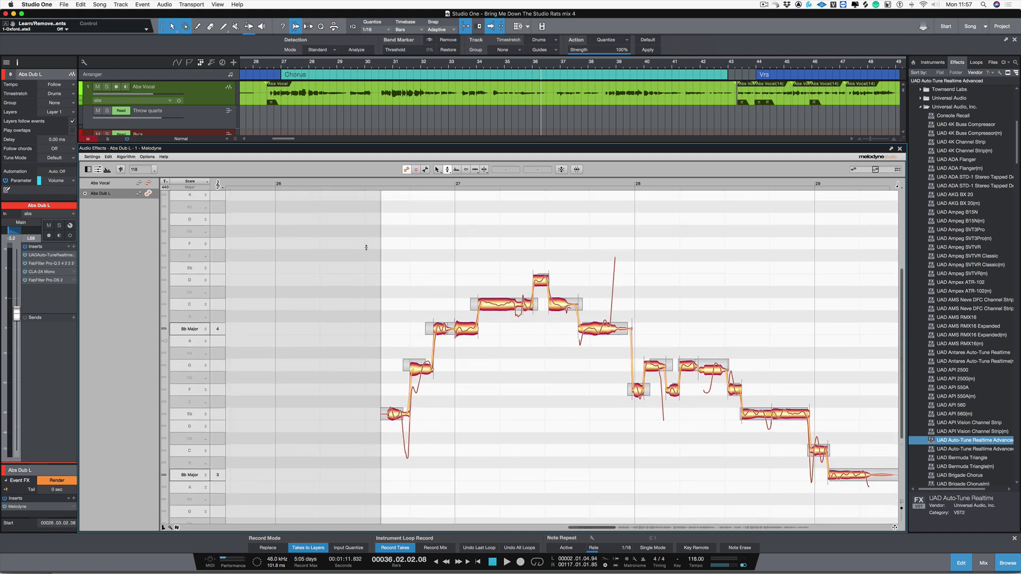
{"action": "right_click", "coordinate": [409, 245]}
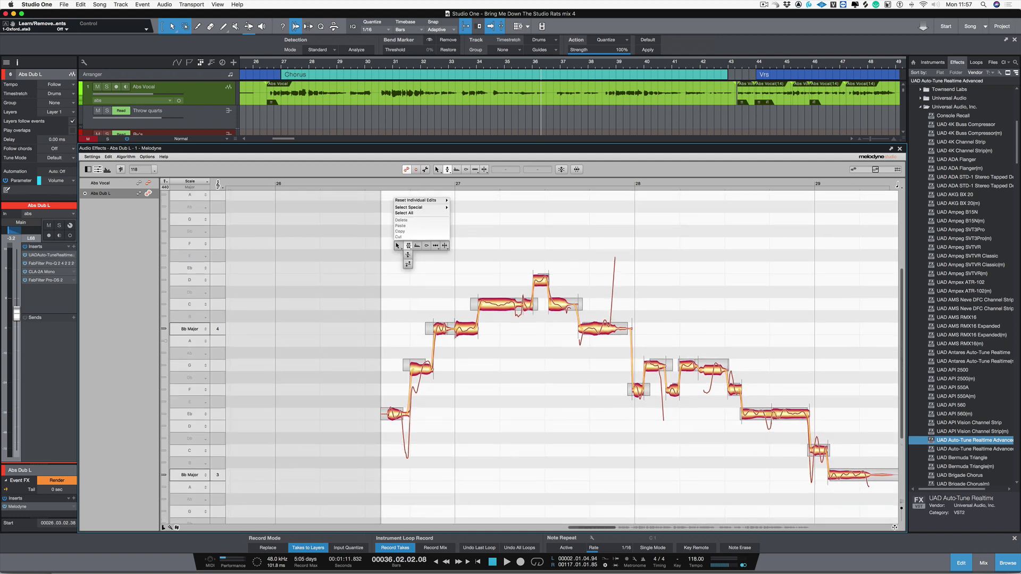
{"action": "left_click", "coordinate": [444, 246]}
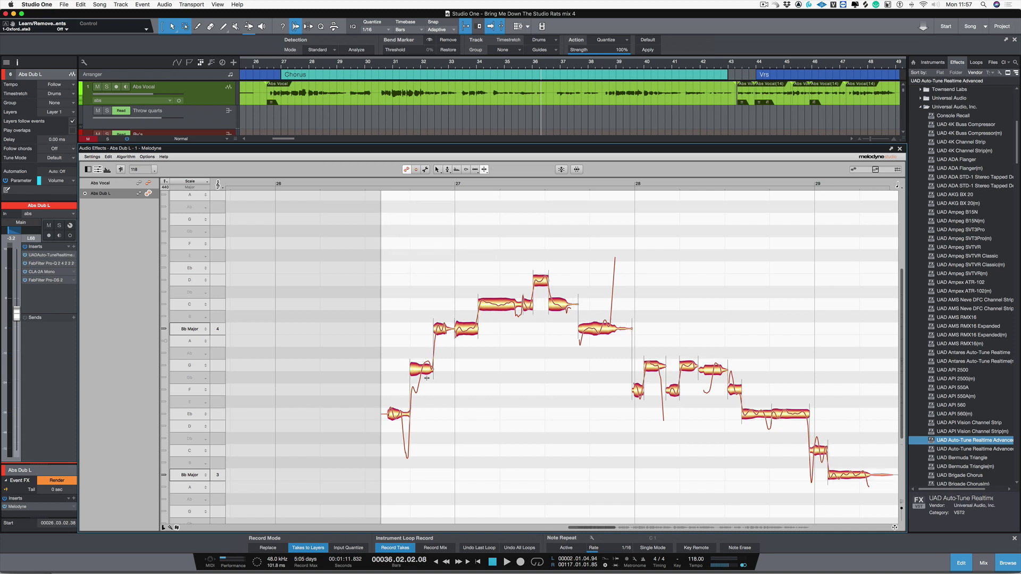
{"action": "double_click", "coordinate": [421, 371]}
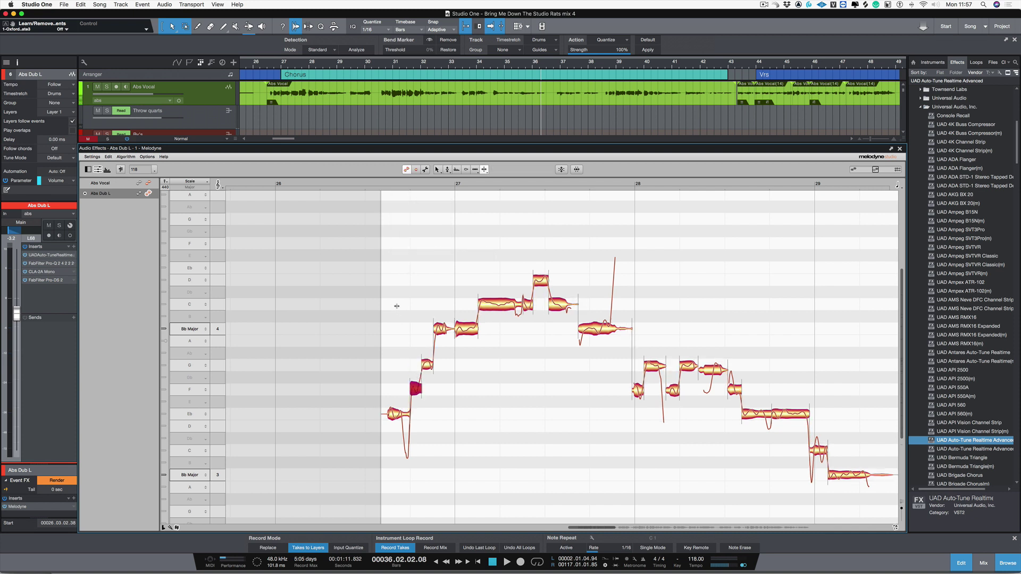
{"action": "key", "text": "space"}
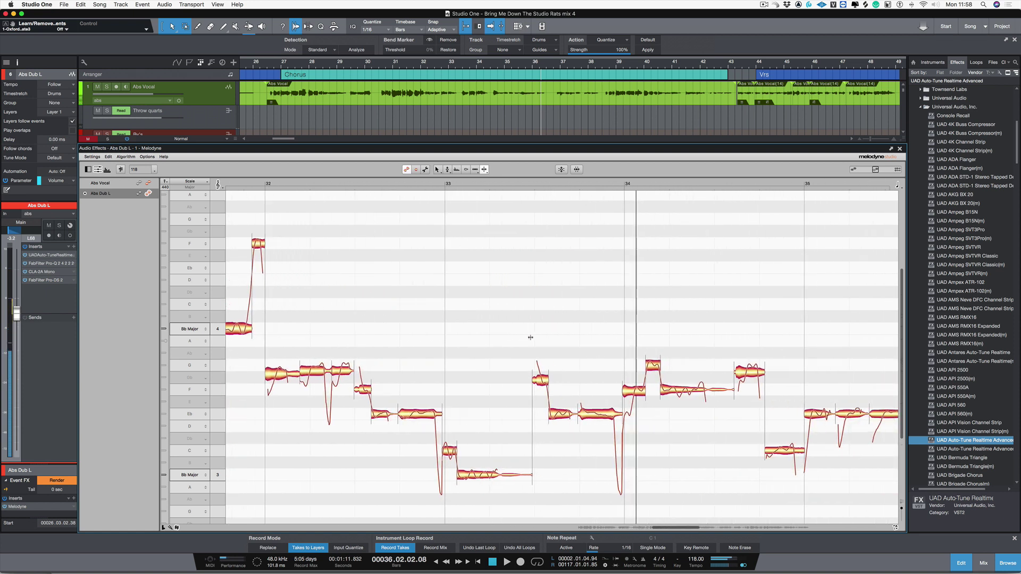
Split the note just before bar 34 and drag its short piece down to F.
{"action": "right_click", "coordinate": [675, 328]}
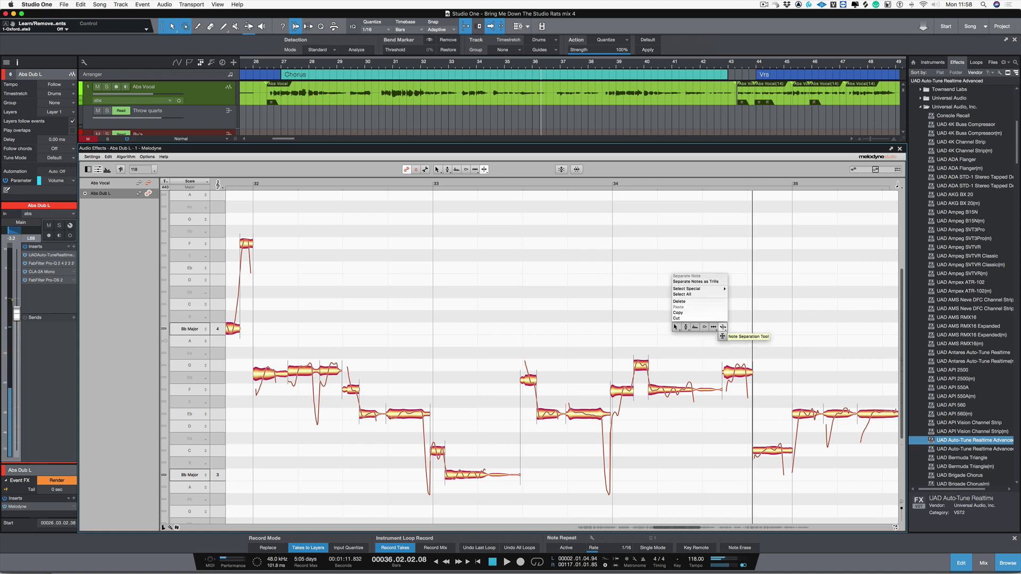
{"action": "left_click", "coordinate": [723, 328]}
{"action": "left_click", "coordinate": [736, 372]}
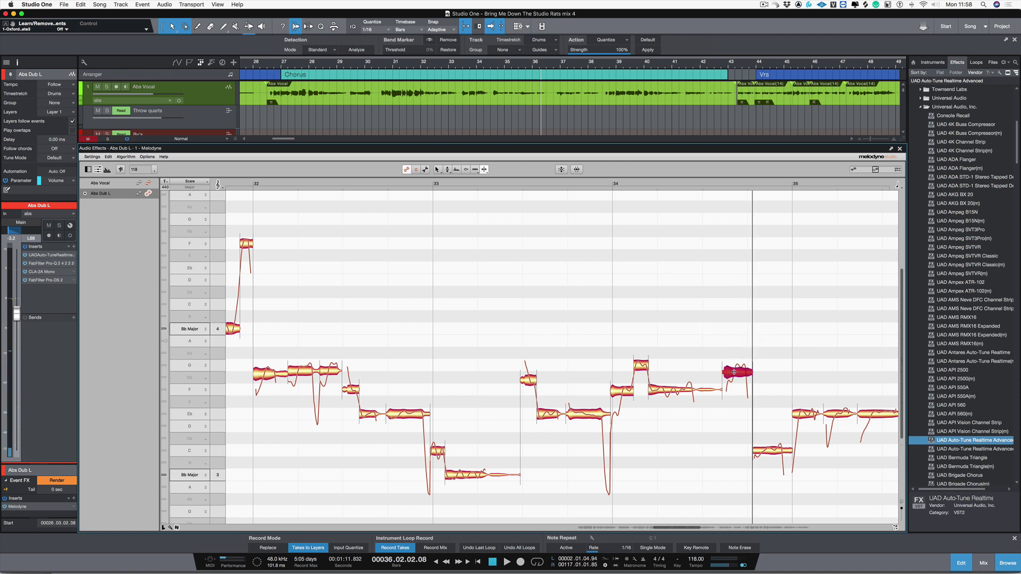
{"action": "right_click", "coordinate": [737, 372]}
{"action": "left_click", "coordinate": [691, 367]}
{"action": "left_click_drag", "start_coordinate": [727, 381], "coordinate": [727, 391]}
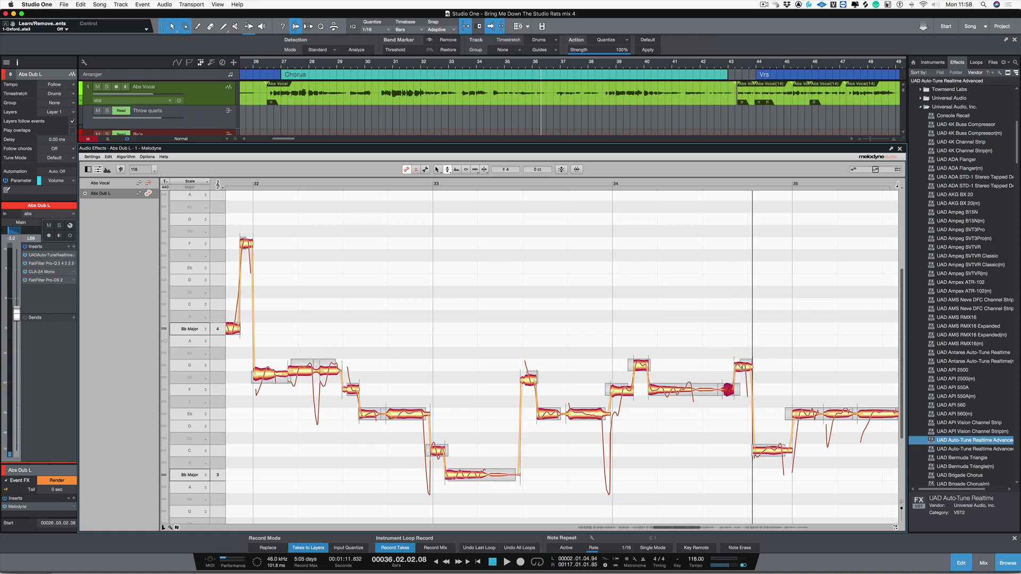
{"action": "left_click", "coordinate": [743, 365]}
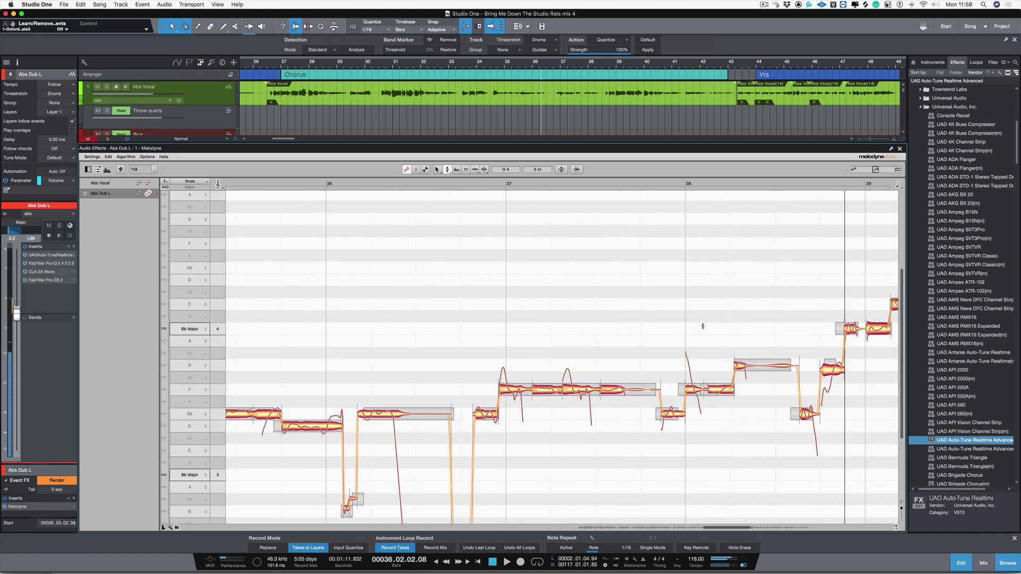
Cut the short tail off the long note before bar 38, select it, and play the edits.
{"action": "right_click", "coordinate": [703, 326]}
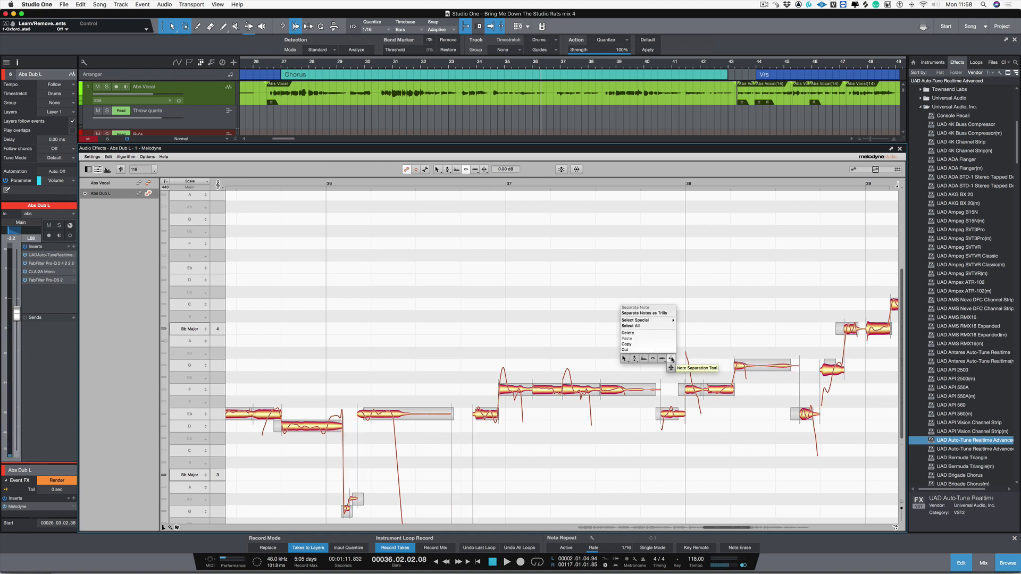
{"action": "left_click", "coordinate": [645, 394]}
{"action": "left_click", "coordinate": [648, 390]}
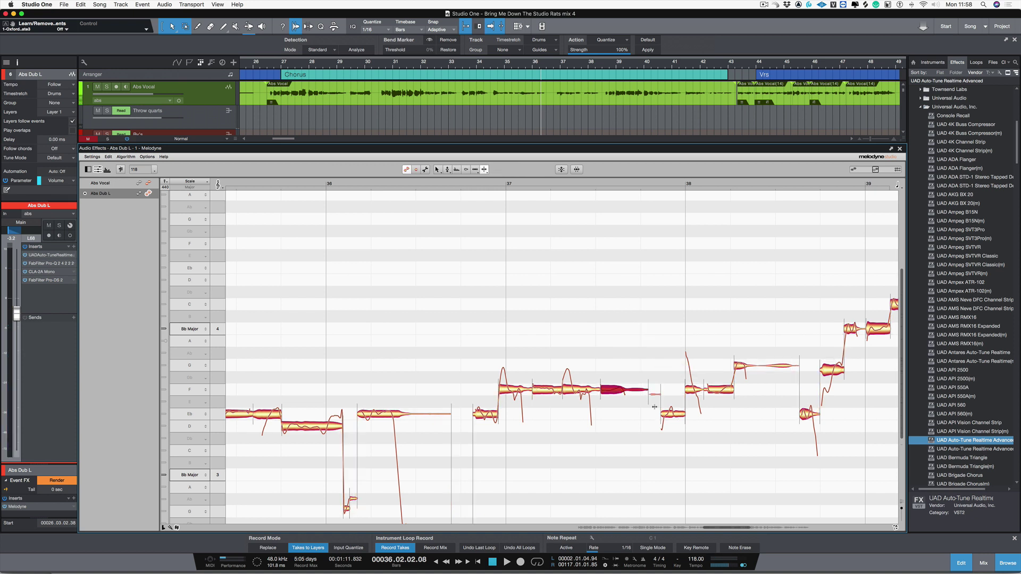
{"action": "right_click", "coordinate": [657, 348]}
{"action": "left_click", "coordinate": [638, 353]}
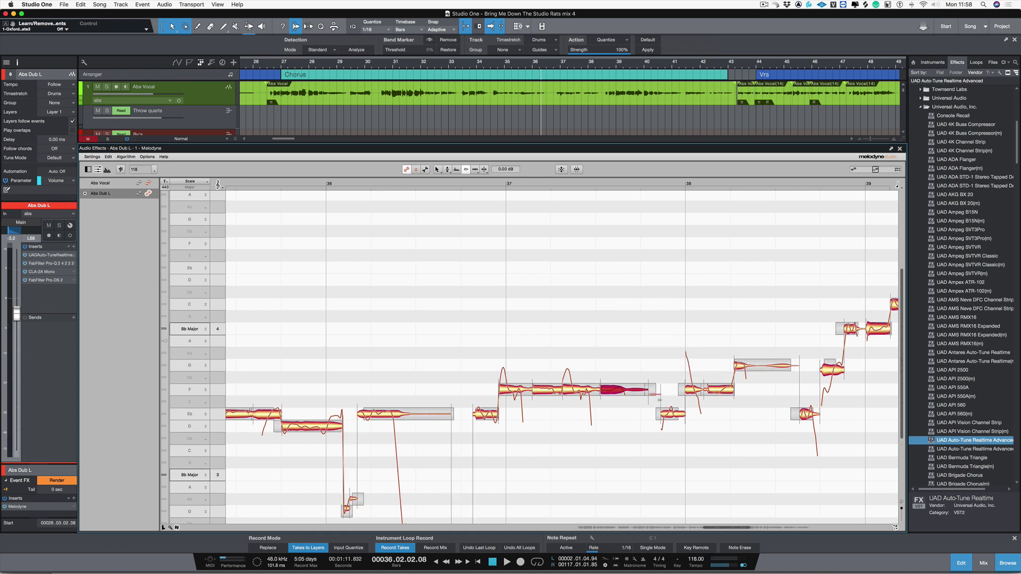
{"action": "left_click", "coordinate": [653, 394]}
{"action": "left_click", "coordinate": [507, 184]}
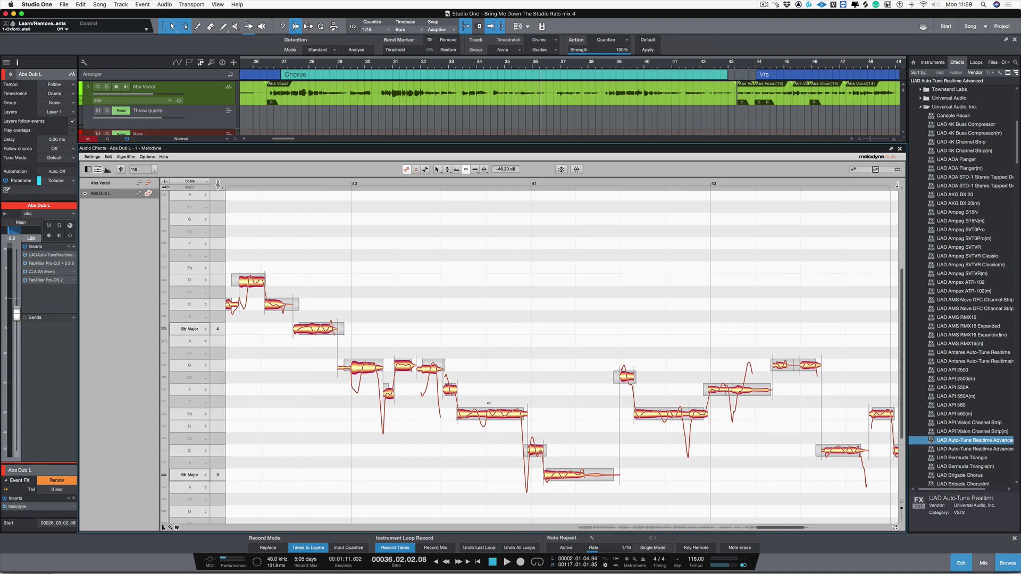
Close Melodyne and play the arrangement from bar 26 through about bar 31, then stop.
{"action": "left_click", "coordinate": [900, 148]}
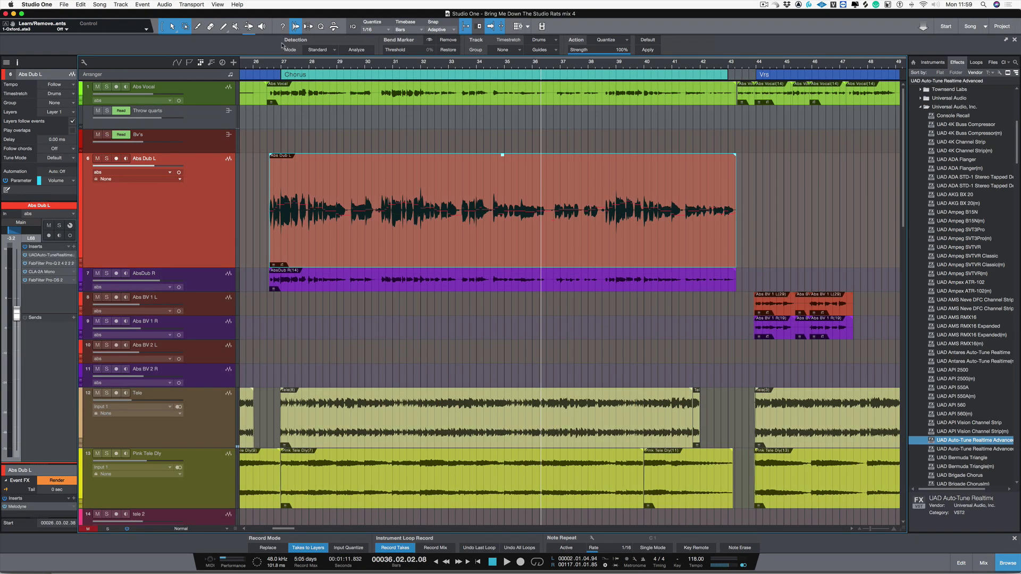
{"action": "left_click", "coordinate": [270, 68]}
{"action": "key", "text": "space"}
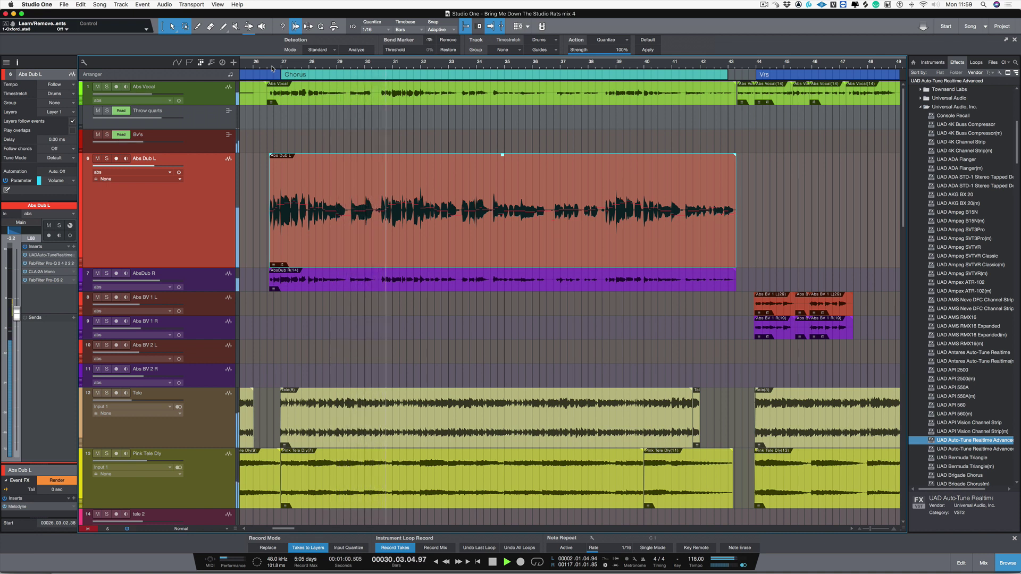
{"action": "key", "text": "space"}
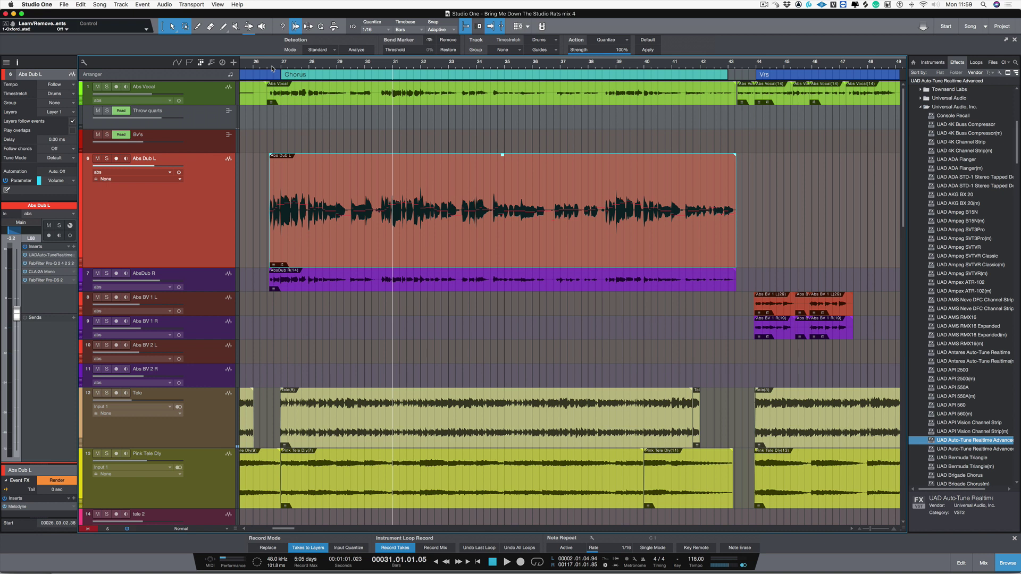